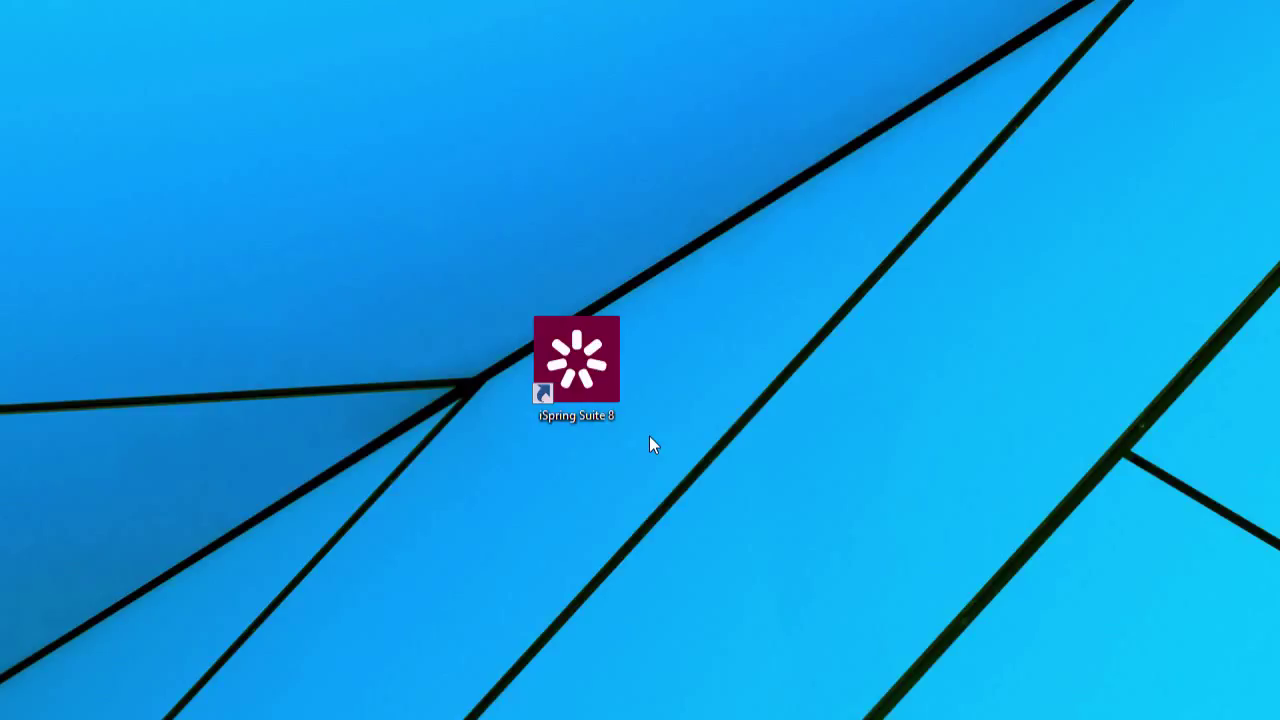
Launch iSpring Suite 8 and browse the Quizzes, Interactions, Simulations and Screencasts Quick Start sections.
double_click(576, 365)
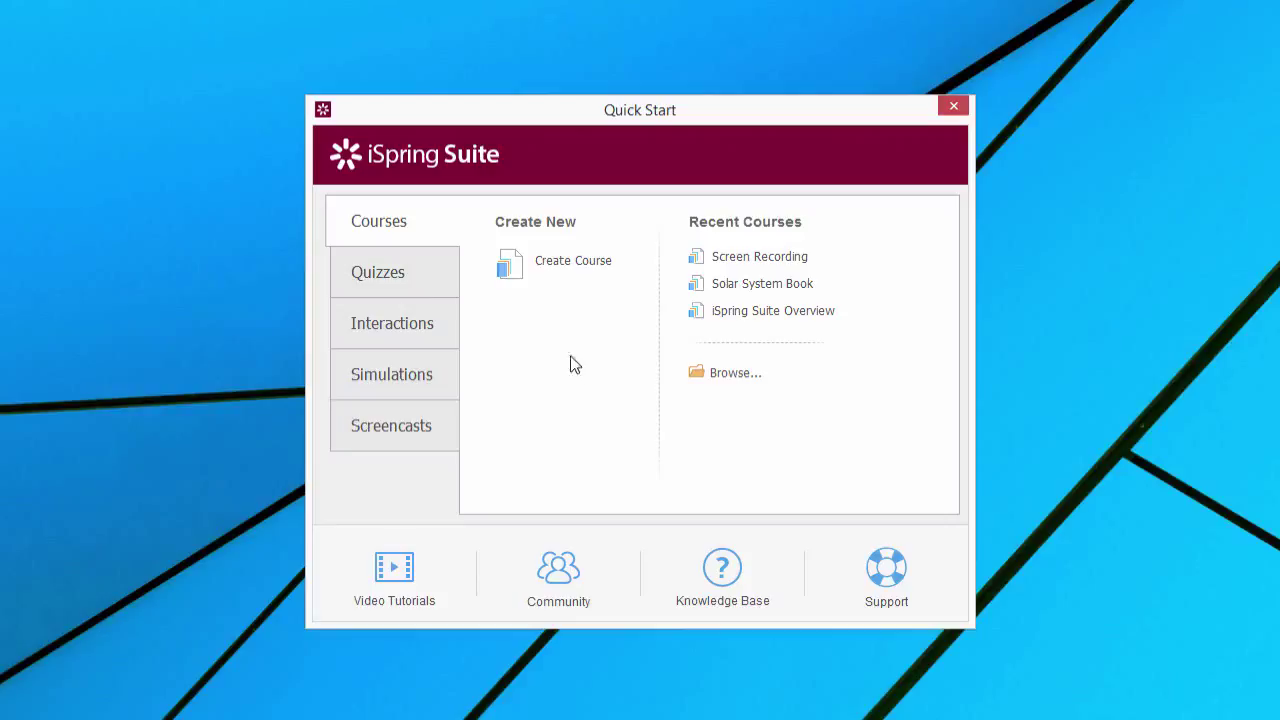
left_click(424, 279)
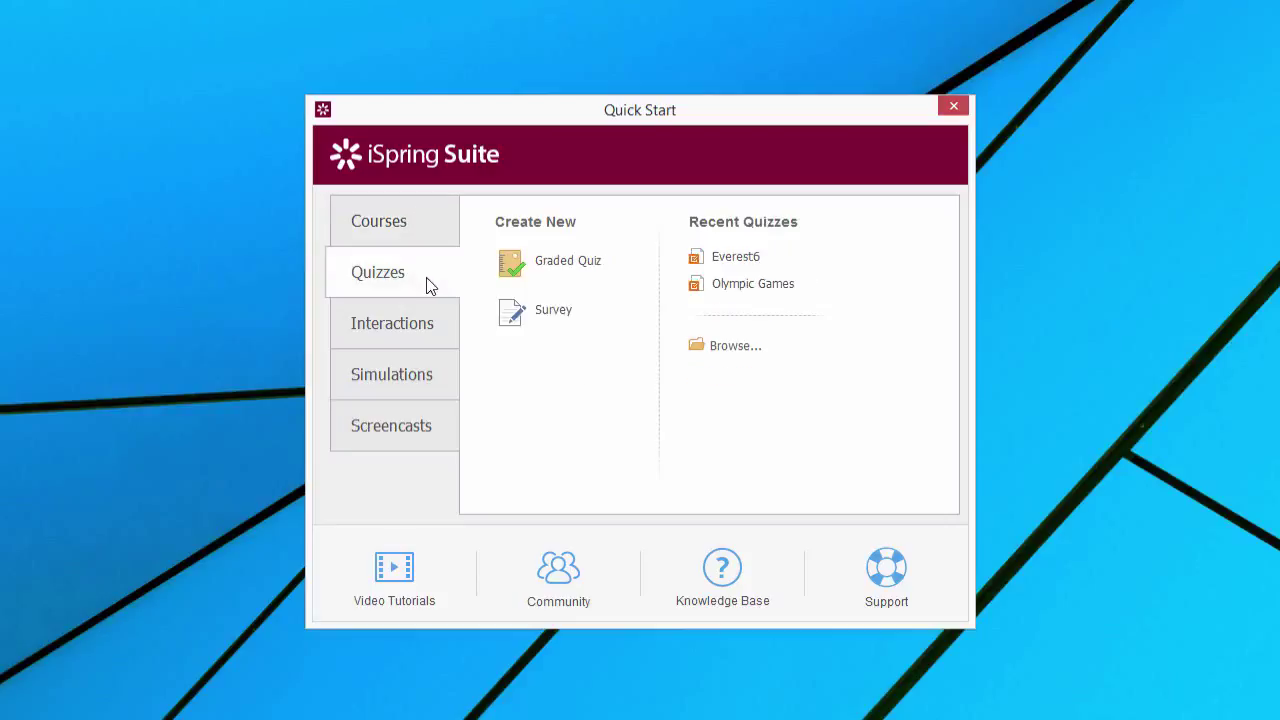
left_click(441, 328)
left_click(444, 383)
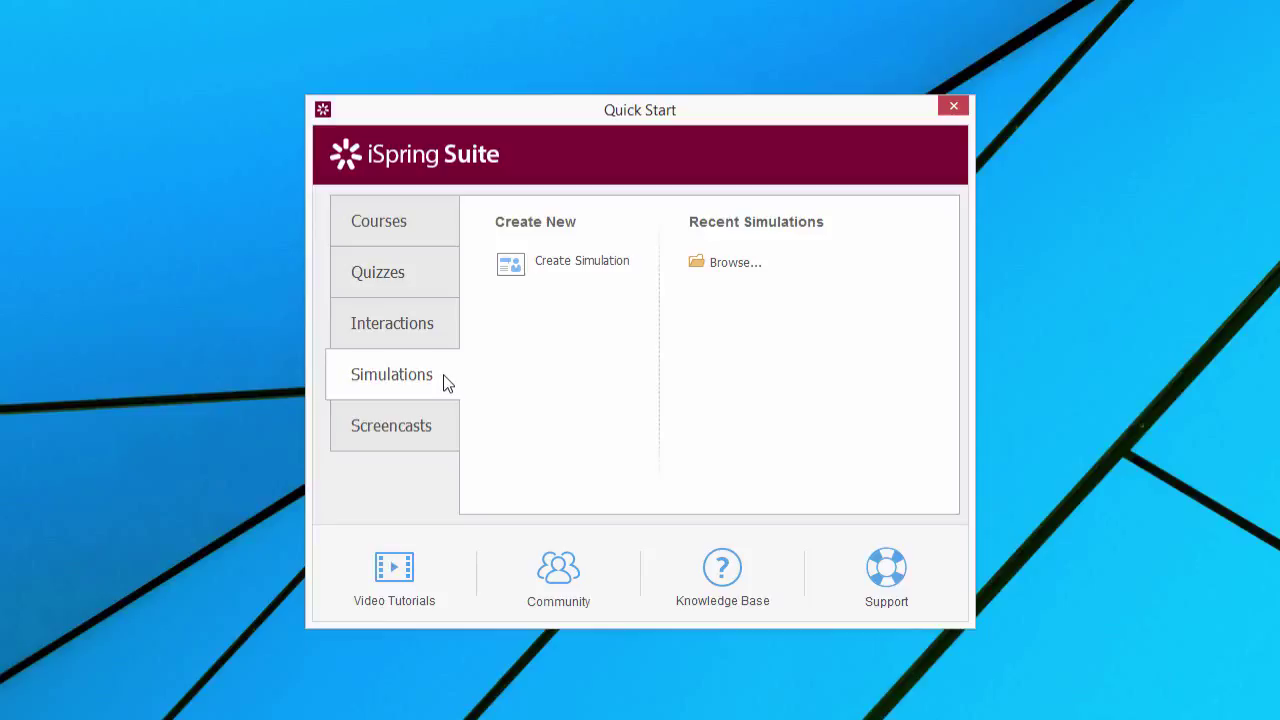
left_click(448, 434)
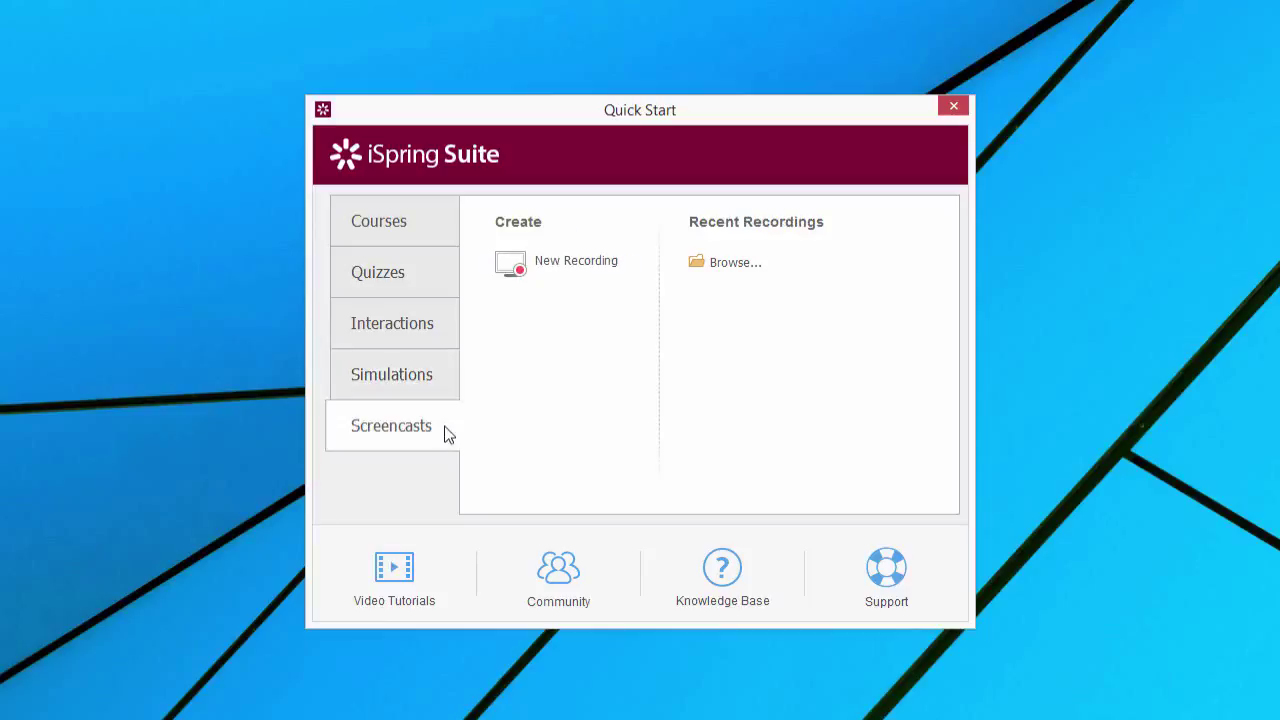
Show the ISPRING SUITE 8 ribbon in the Overview presentation and try the Quiz and Interaction editors.
left_click(441, 222)
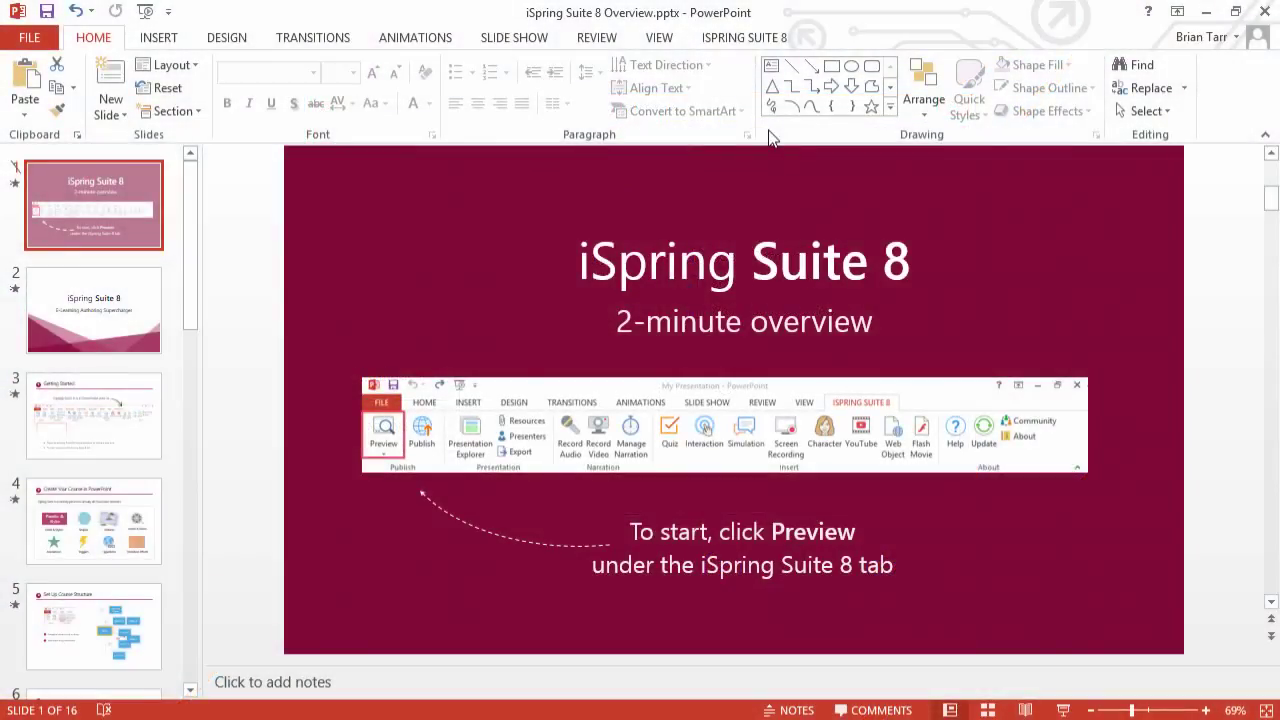
left_click(744, 43)
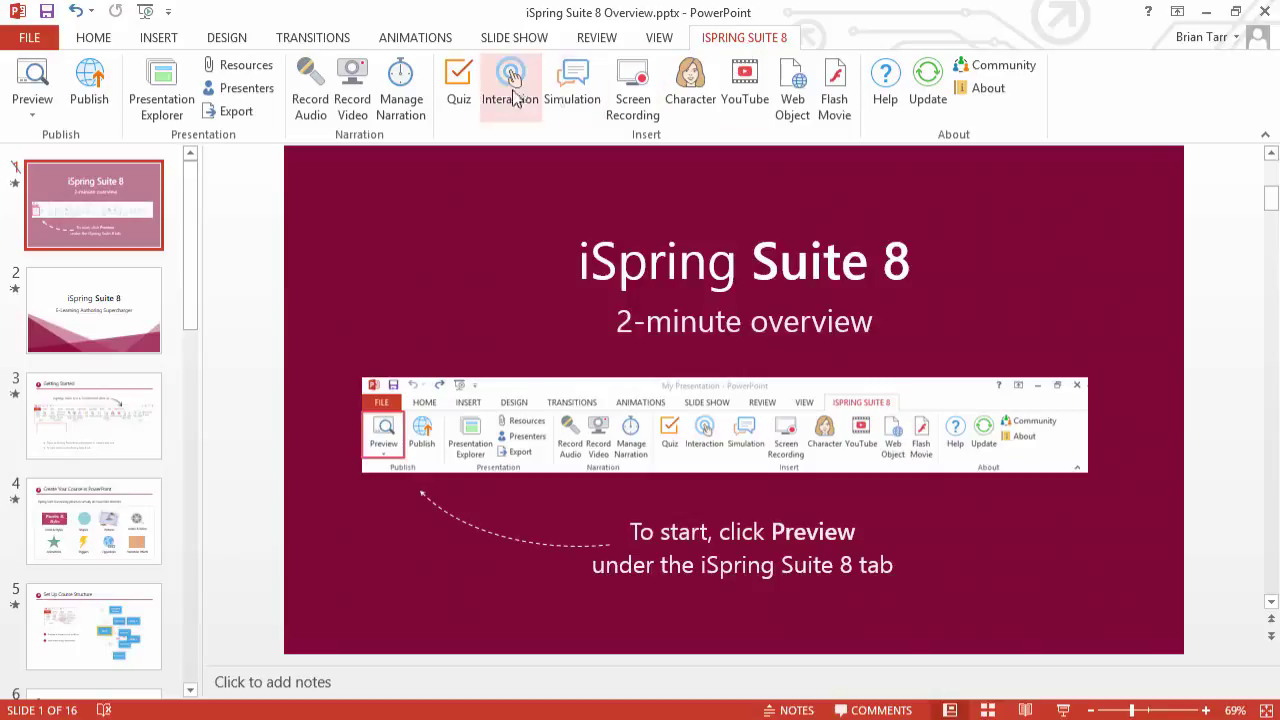
left_click(463, 88)
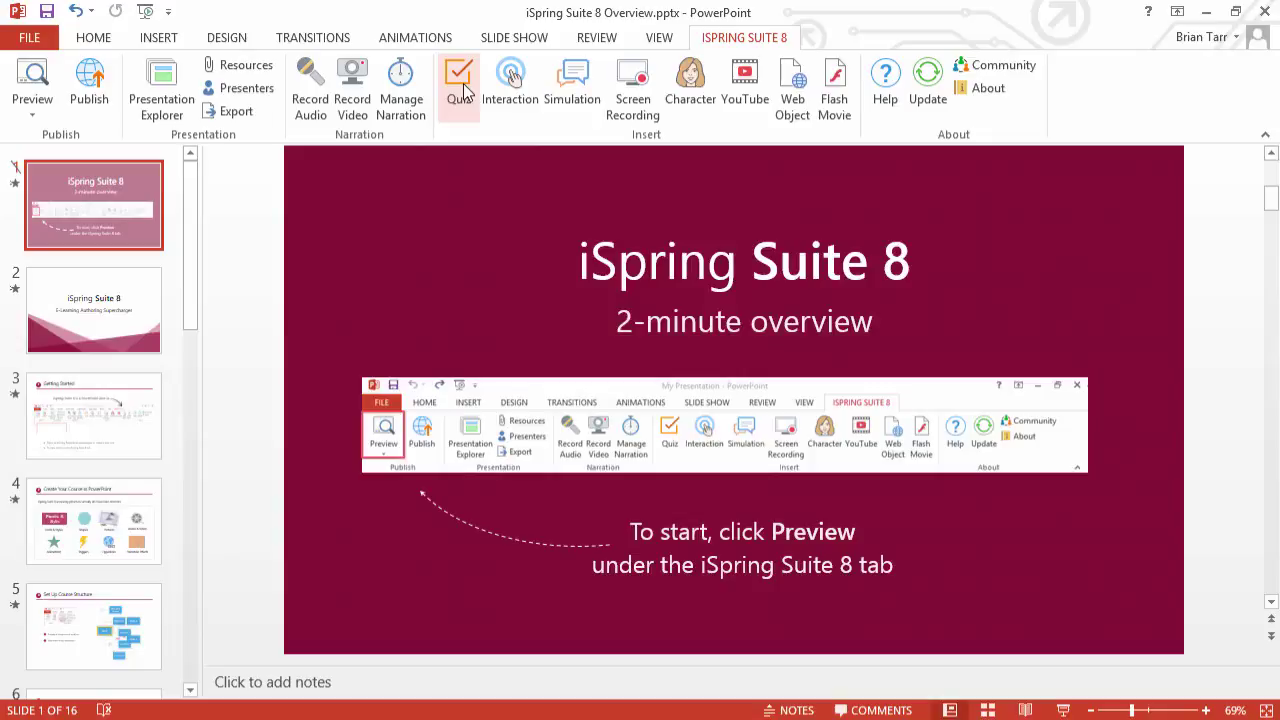
left_click(508, 86)
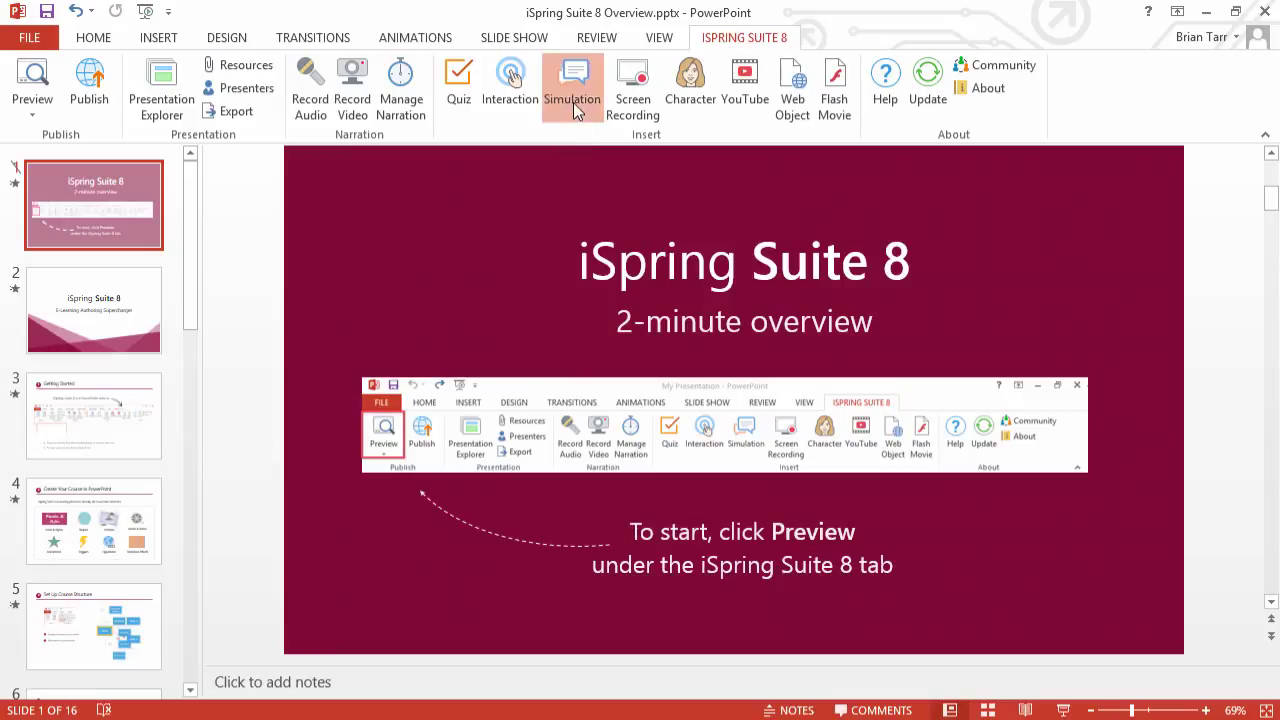
Open the Astronomy simulation in TalkMaster and view scene #3's character and background images.
left_click(573, 102)
left_click(692, 314)
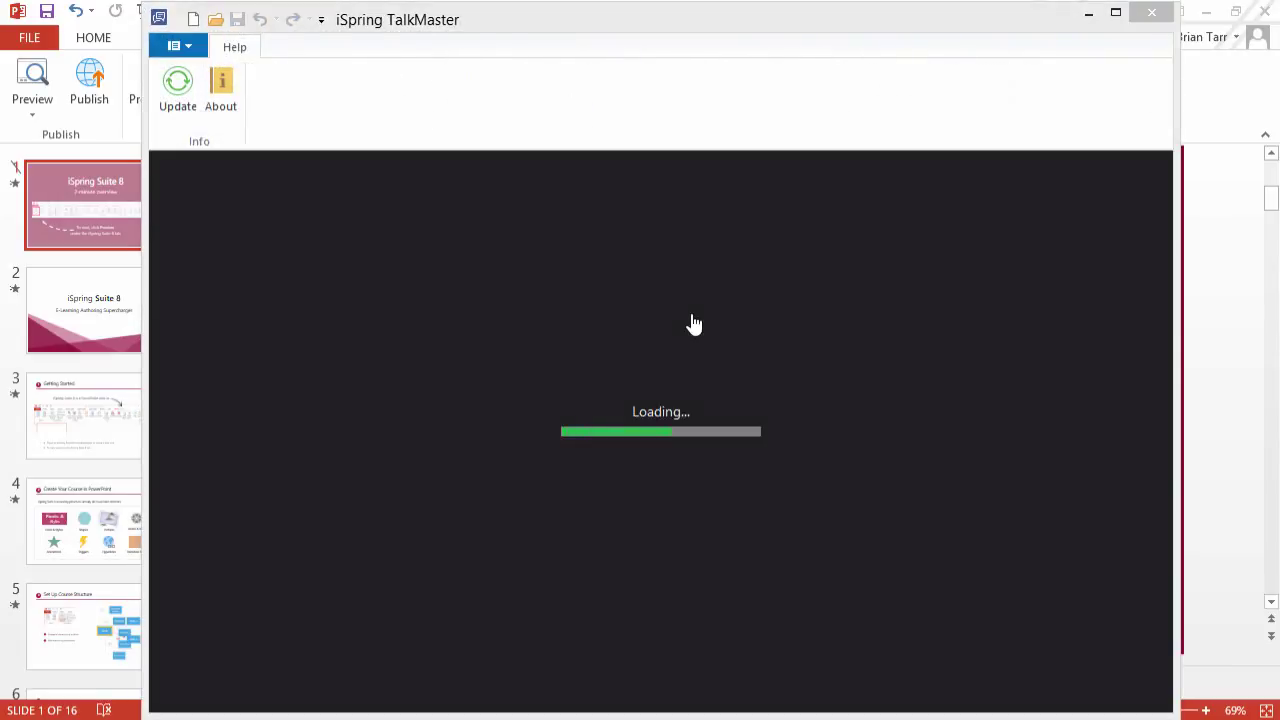
double_click(946, 572)
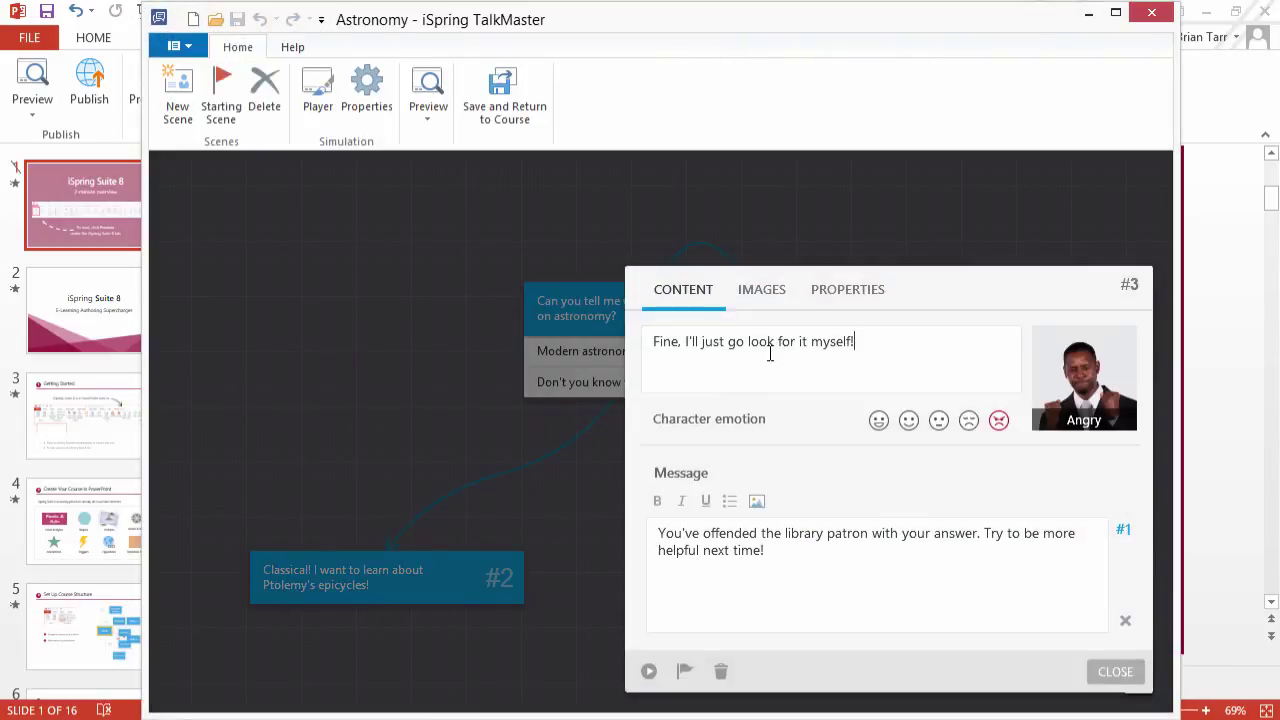
left_click(762, 290)
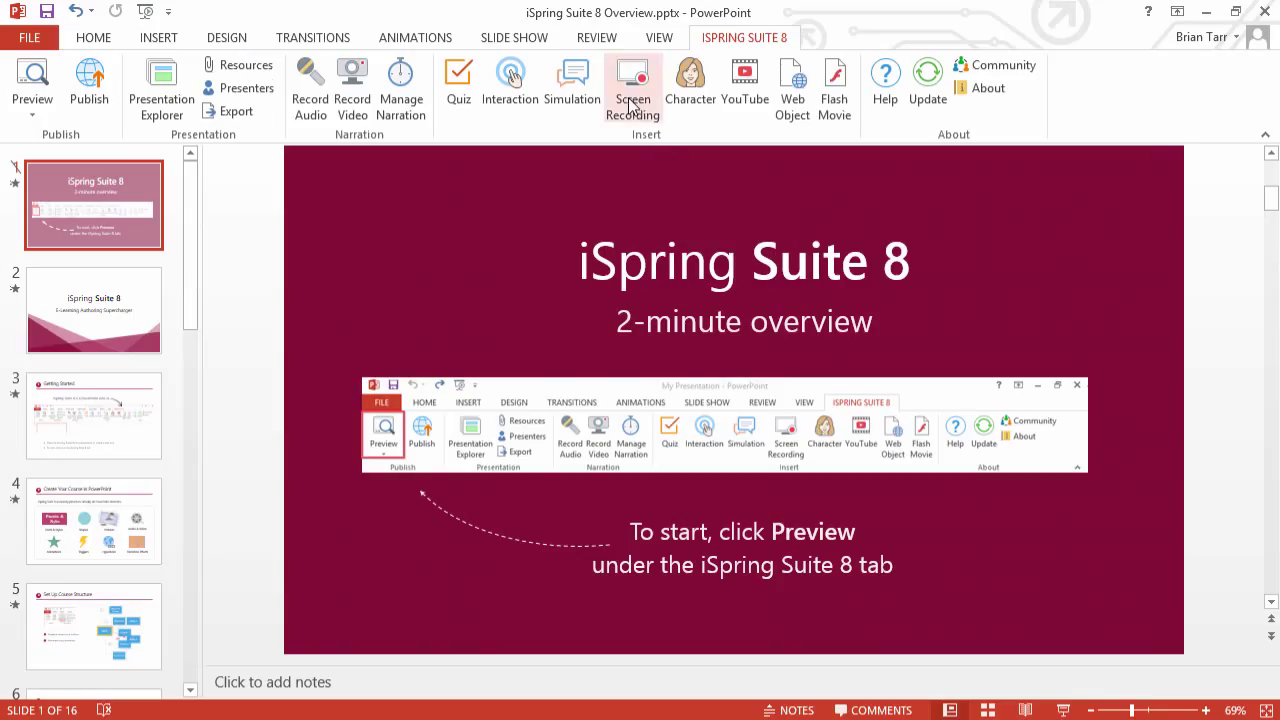
Record a short clip of the slide area with ScreenRecorder, review it, then close the review.
left_click(632, 106)
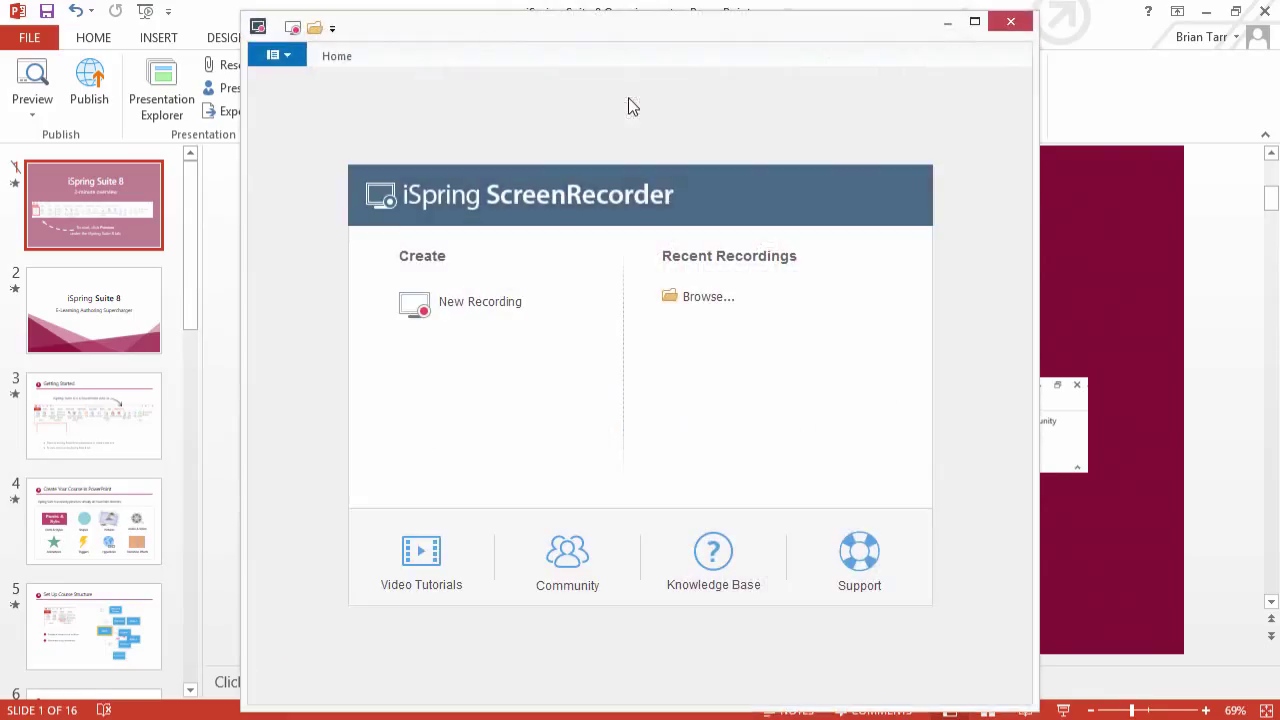
left_click(478, 306)
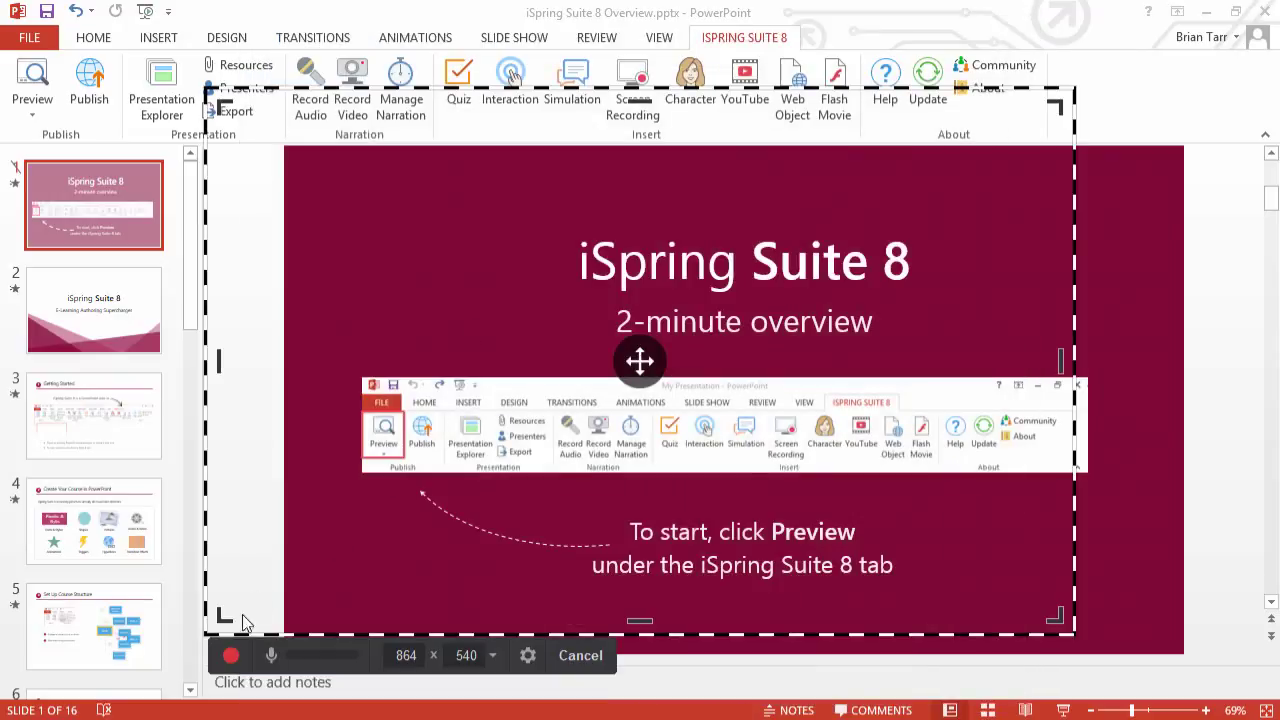
left_click(231, 655)
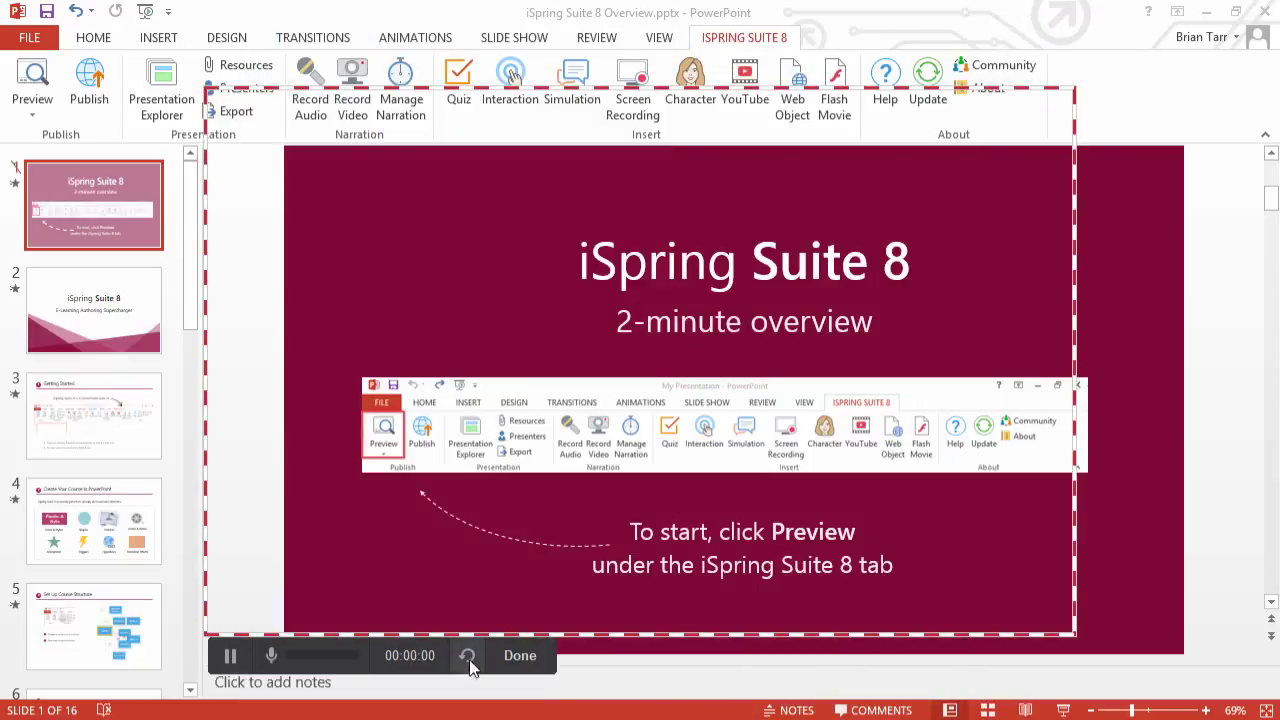
left_click(516, 656)
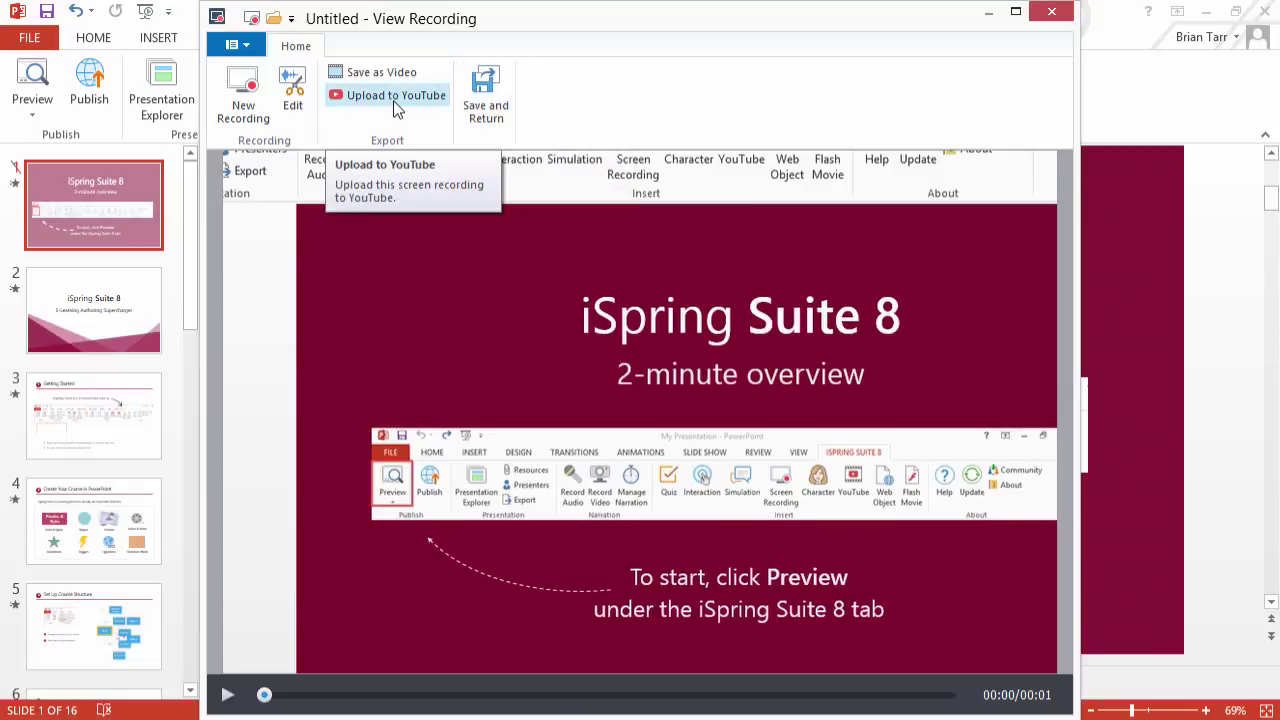
key("Escape")
key("Return")
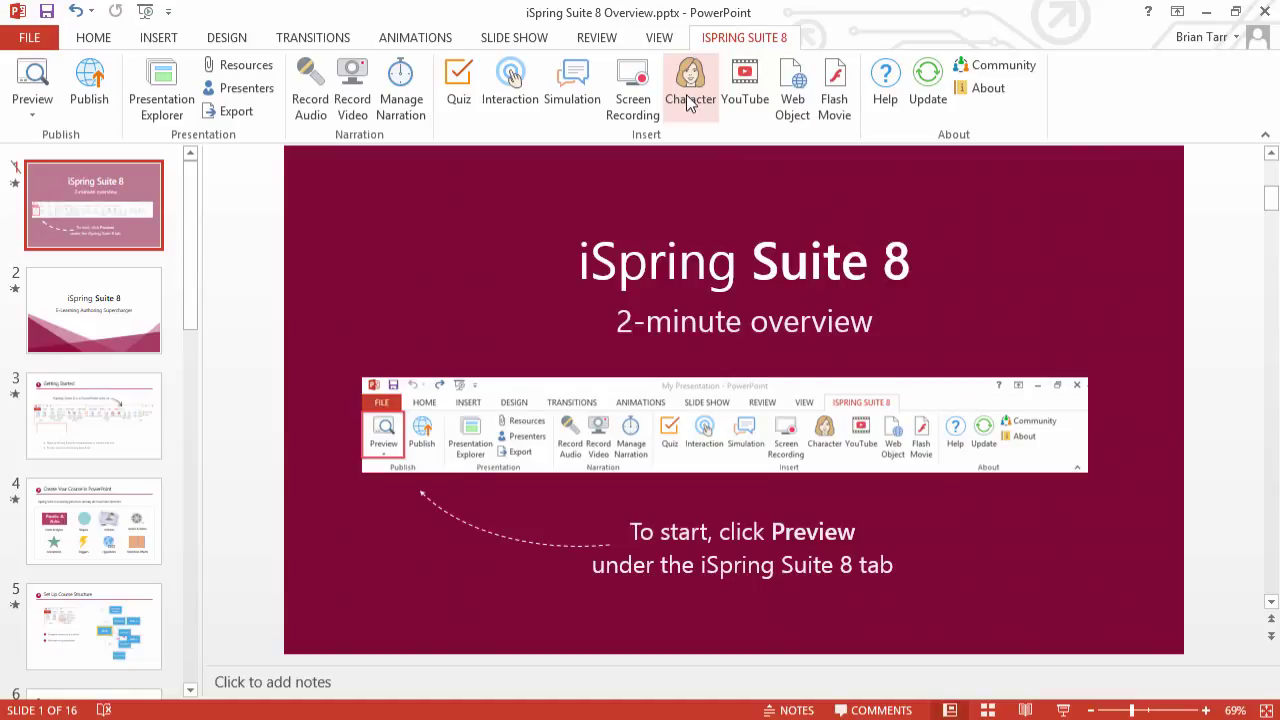
left_click(688, 103)
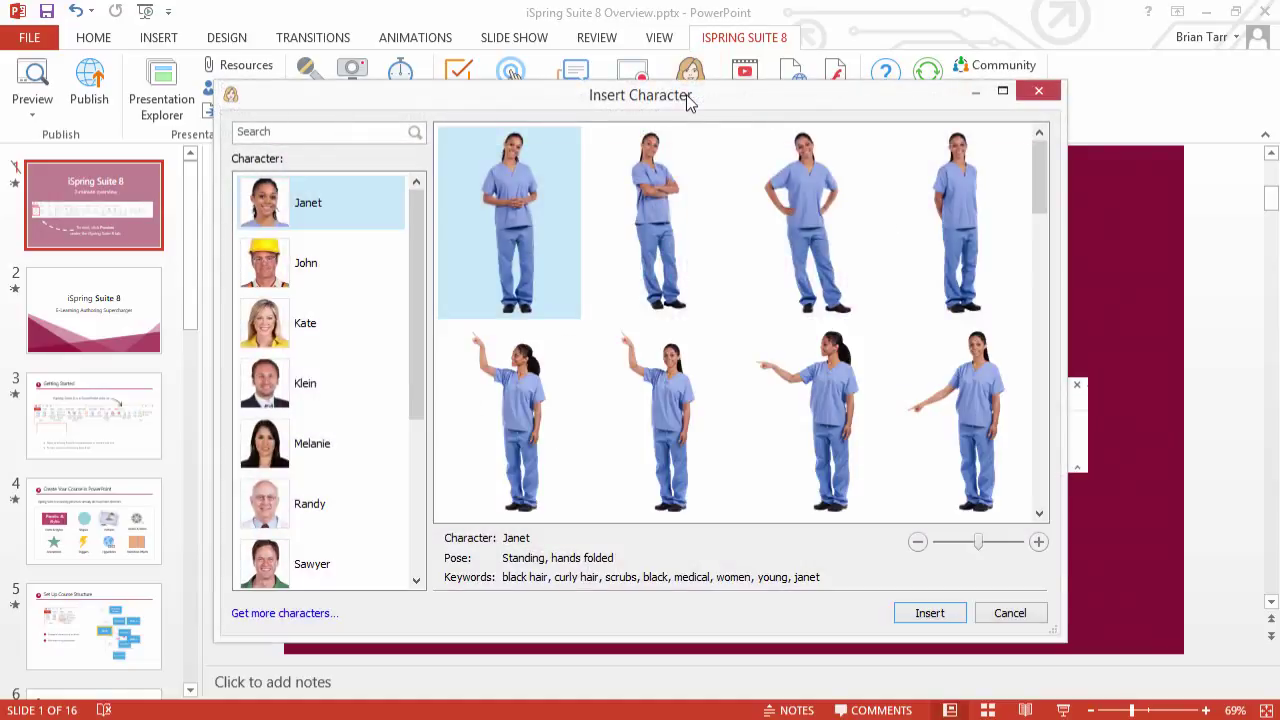
left_click(323, 259)
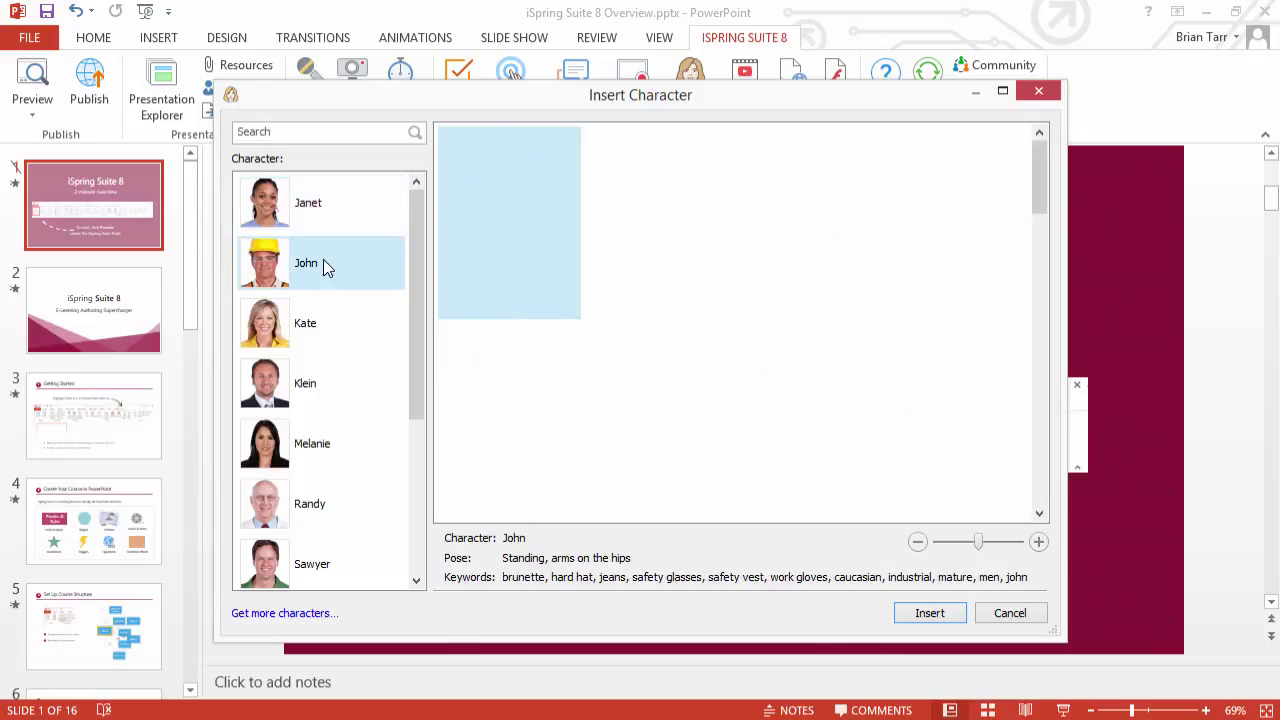
left_click(327, 321)
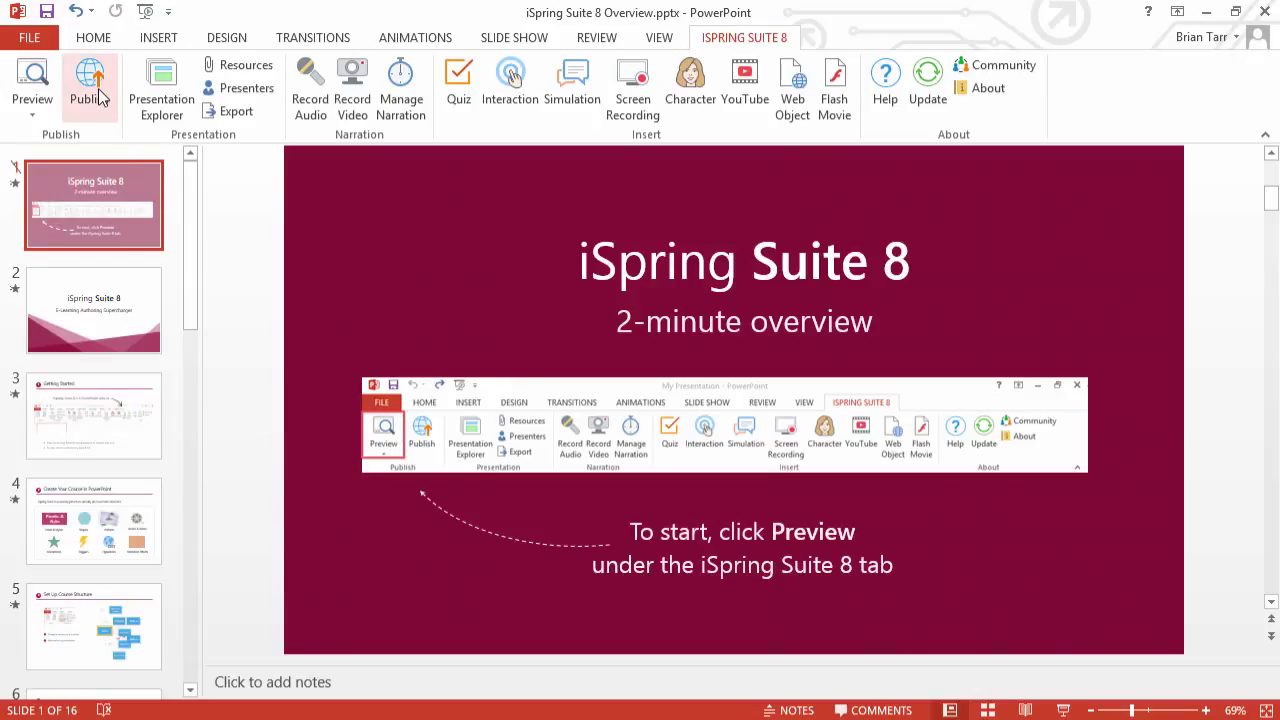
Look through the Video, iSpring Cloud and LMS publishing tabs, then go back to Web.
left_click(98, 92)
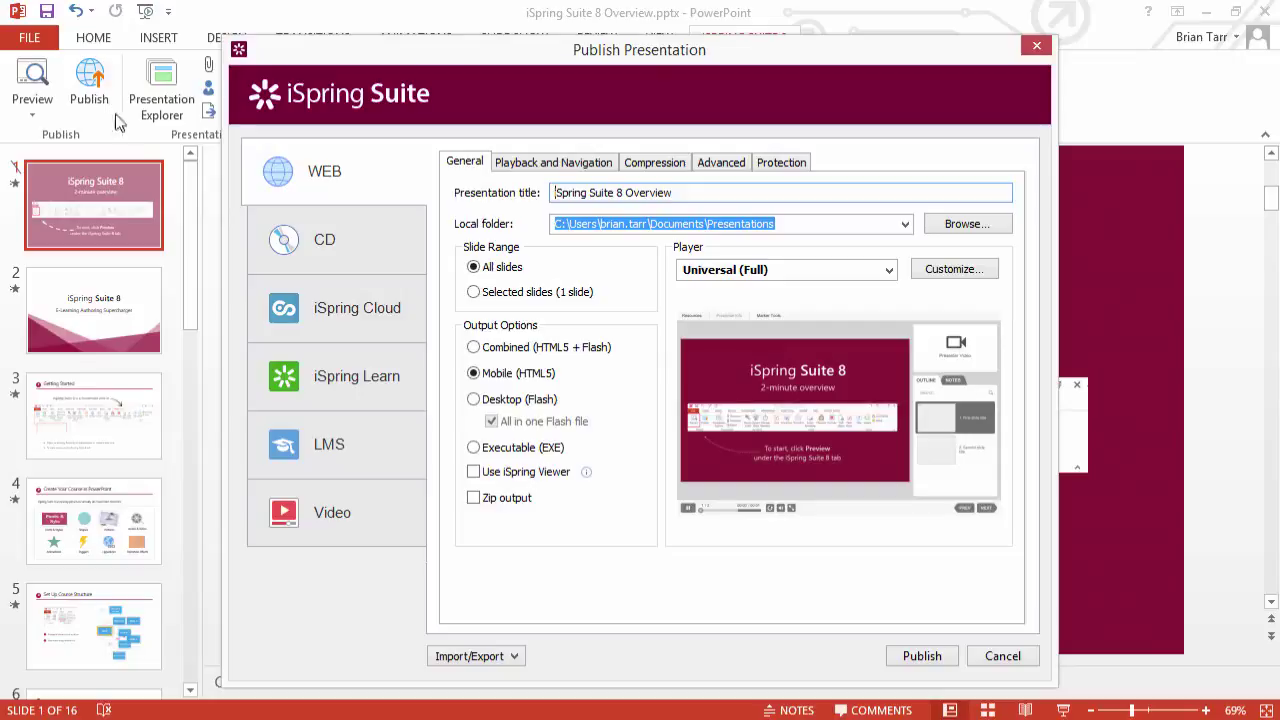
left_click(372, 529)
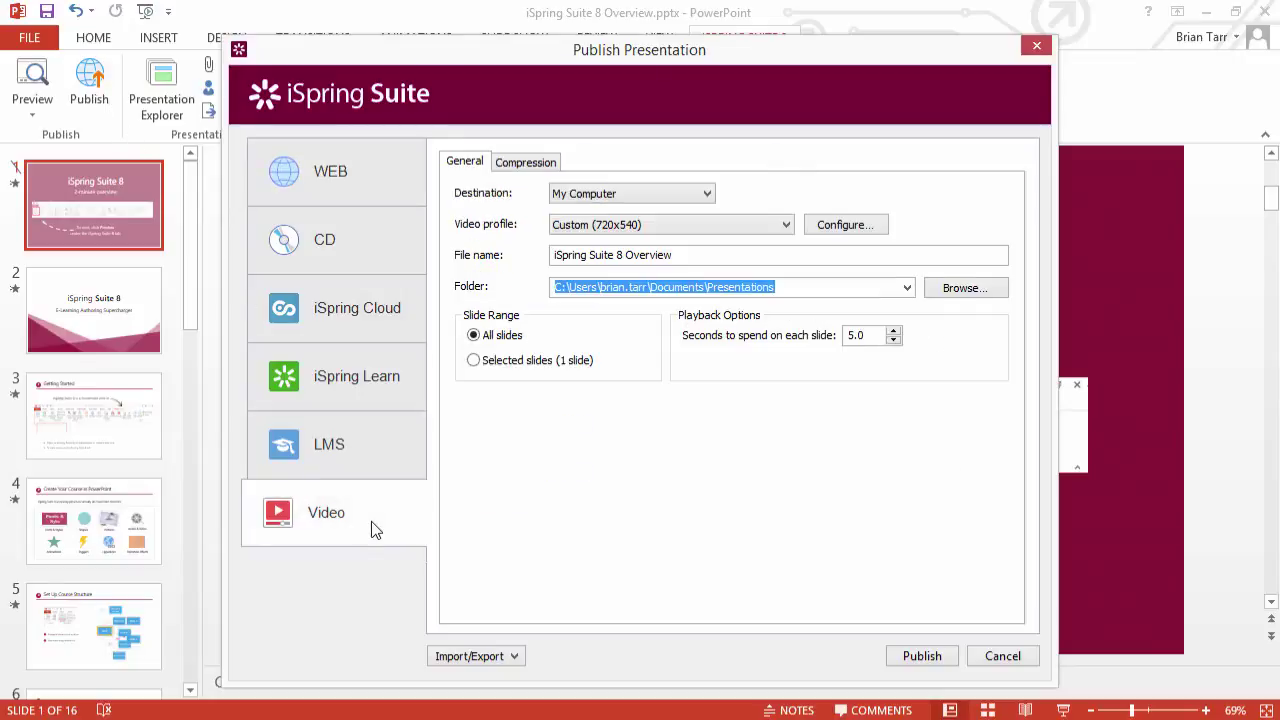
left_click(350, 312)
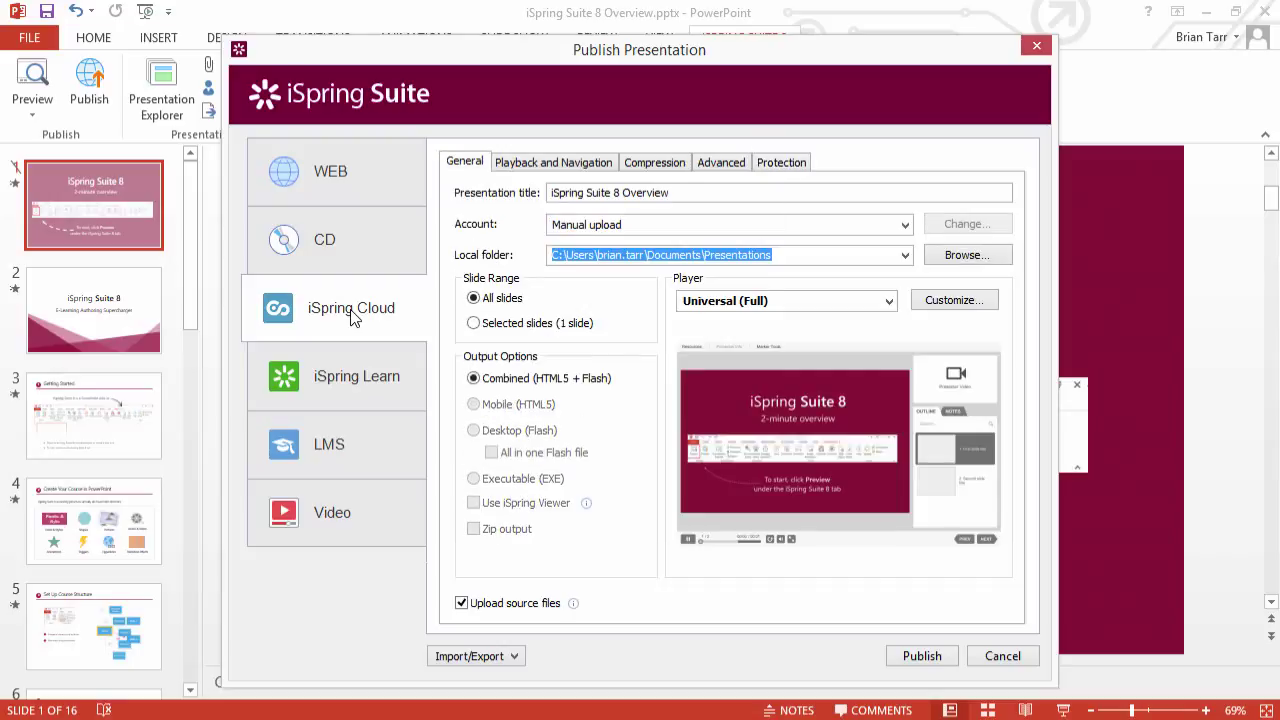
left_click(367, 446)
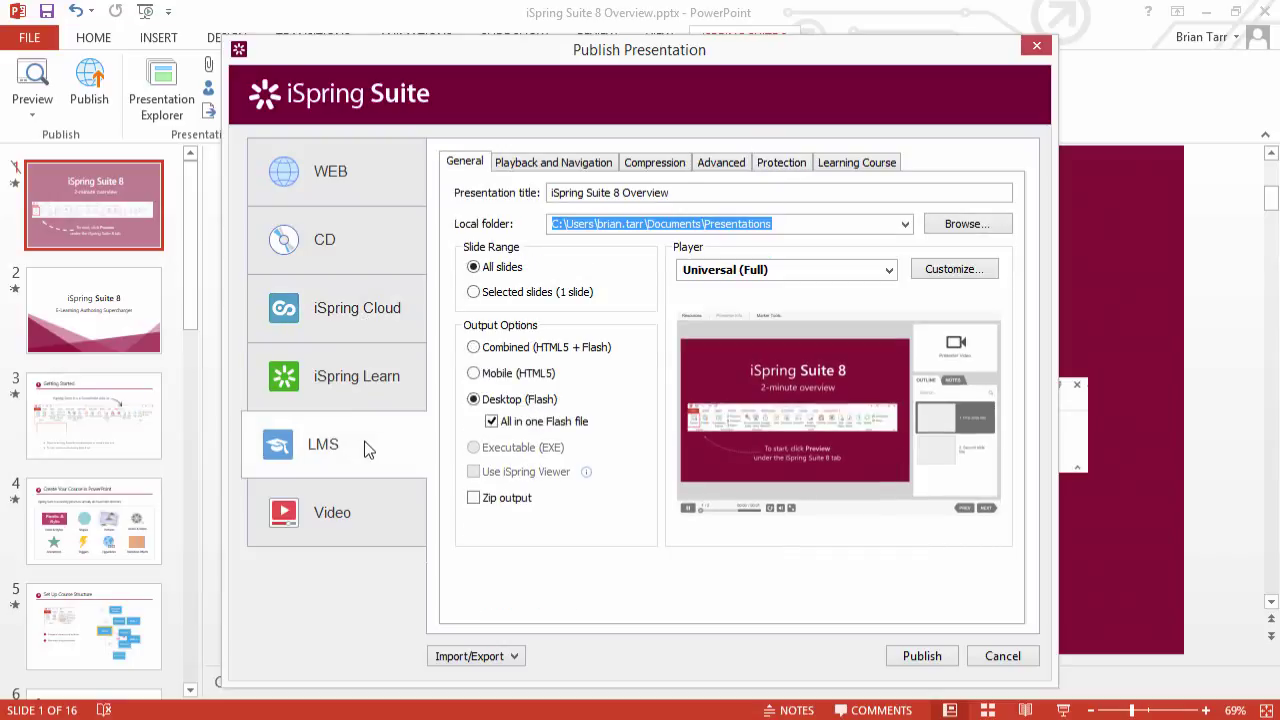
left_click(358, 176)
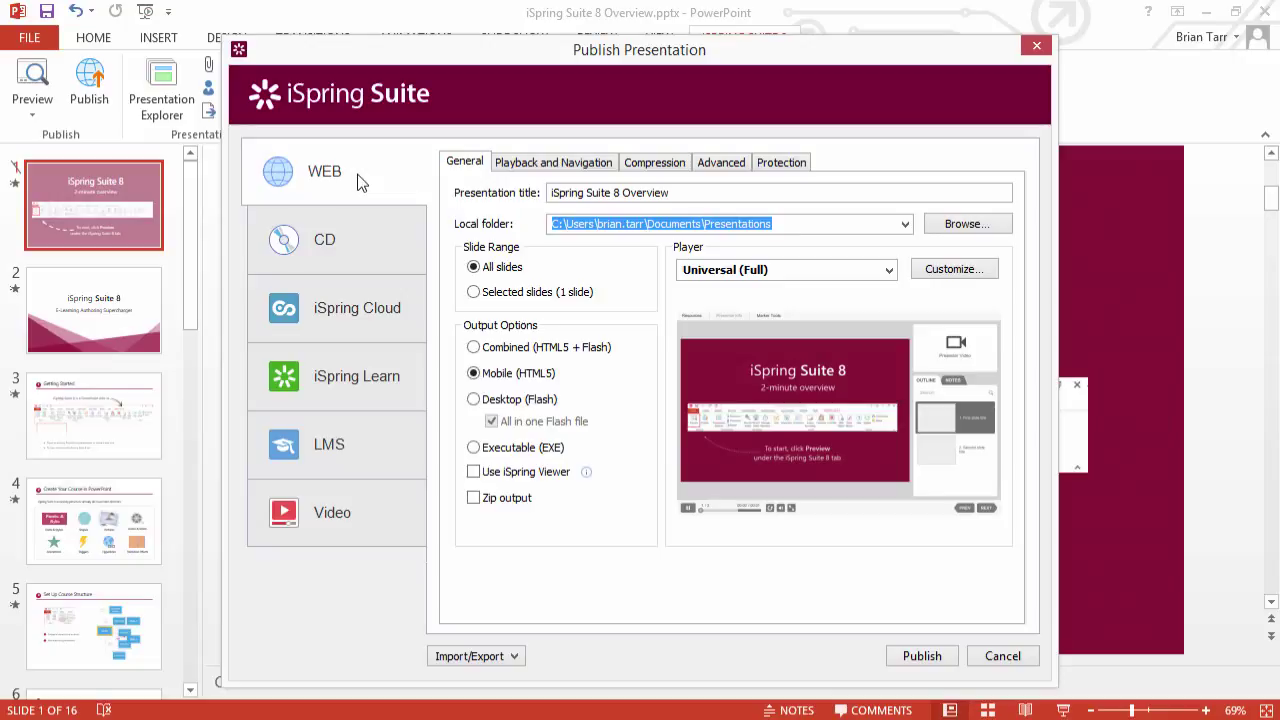
Try the Video Lecture player, settle on Universal (Full), and publish as Mobile (HTML5).
left_click(799, 273)
left_click(789, 305)
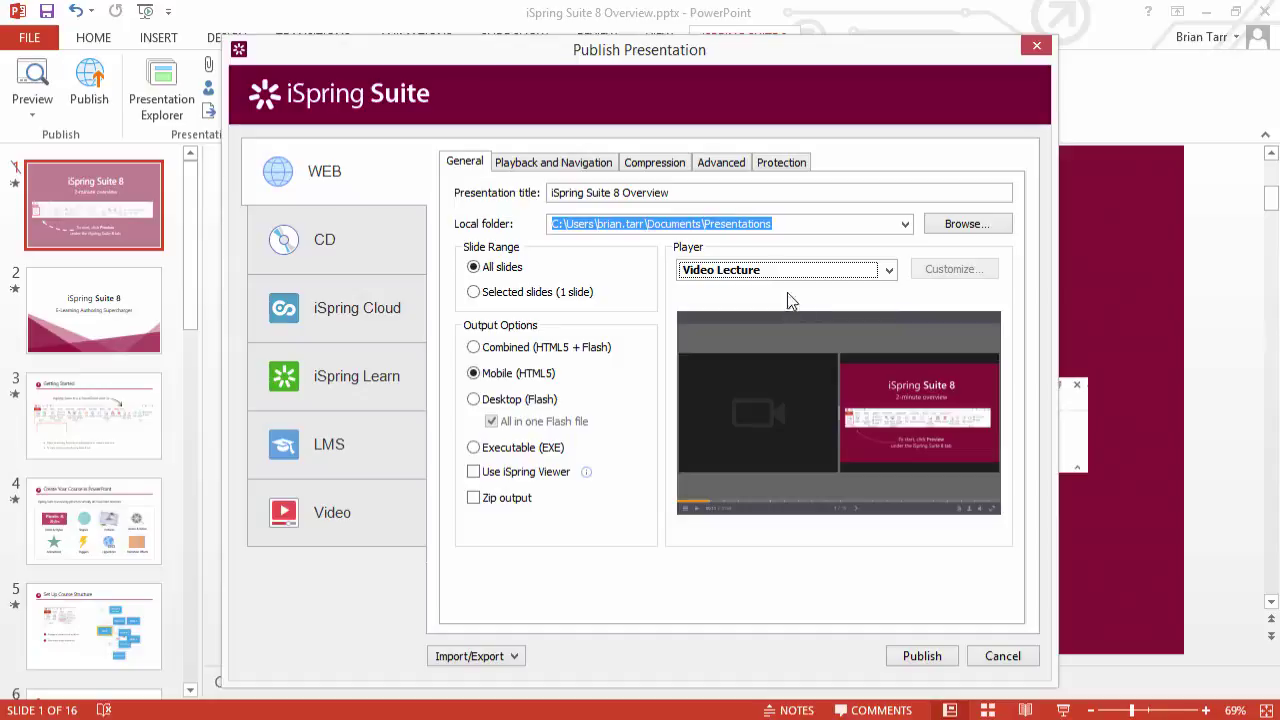
left_click(787, 272)
left_click(785, 289)
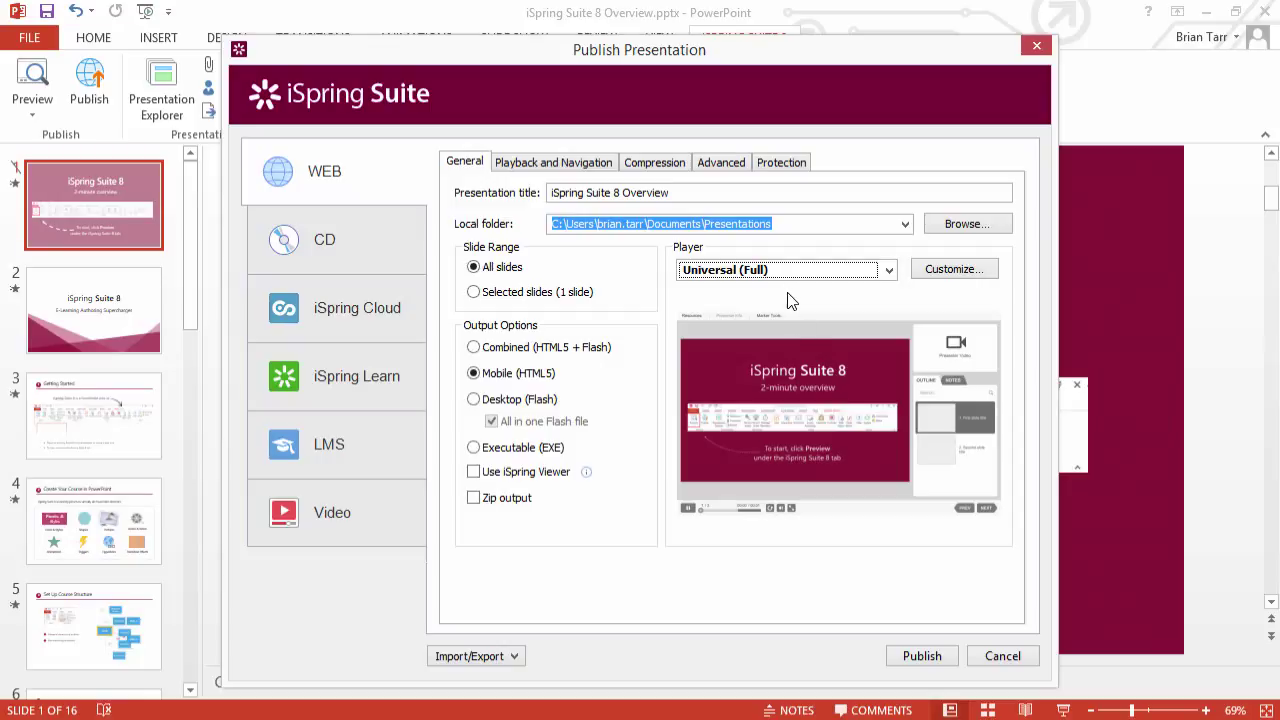
left_click(922, 655)
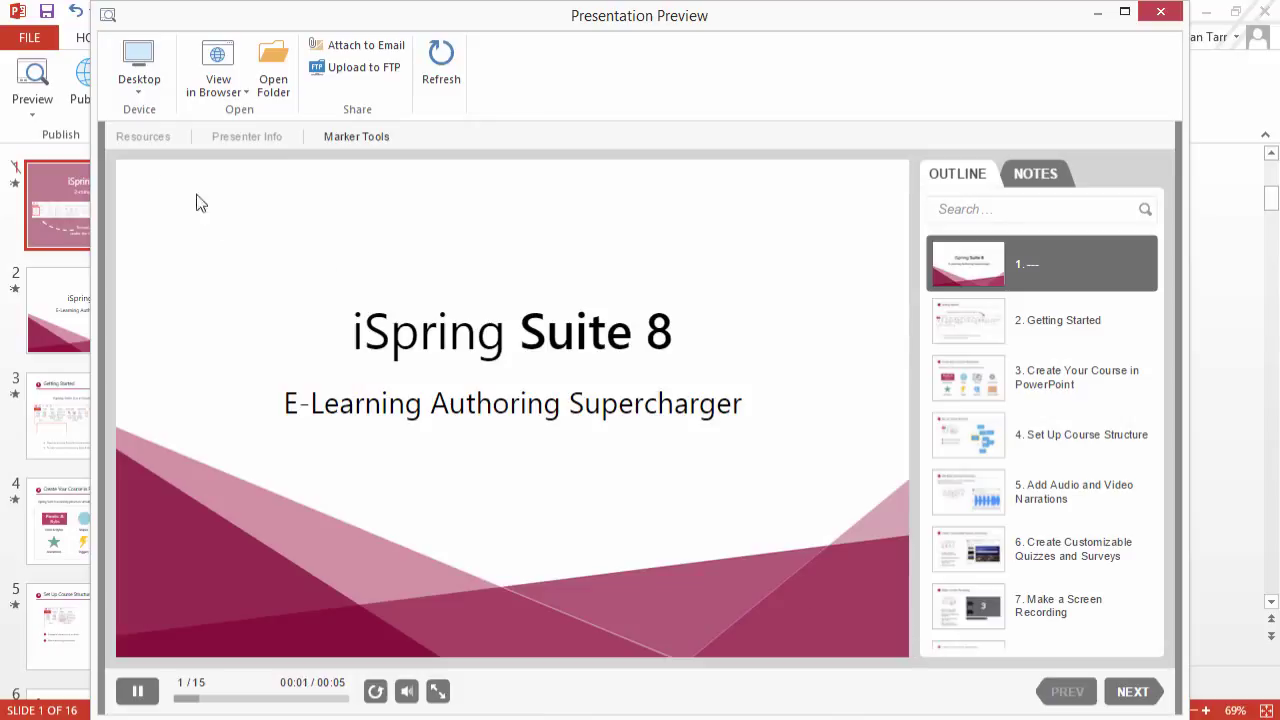
Switch the preview device to Tablet, then to Smartphone.
left_click(129, 95)
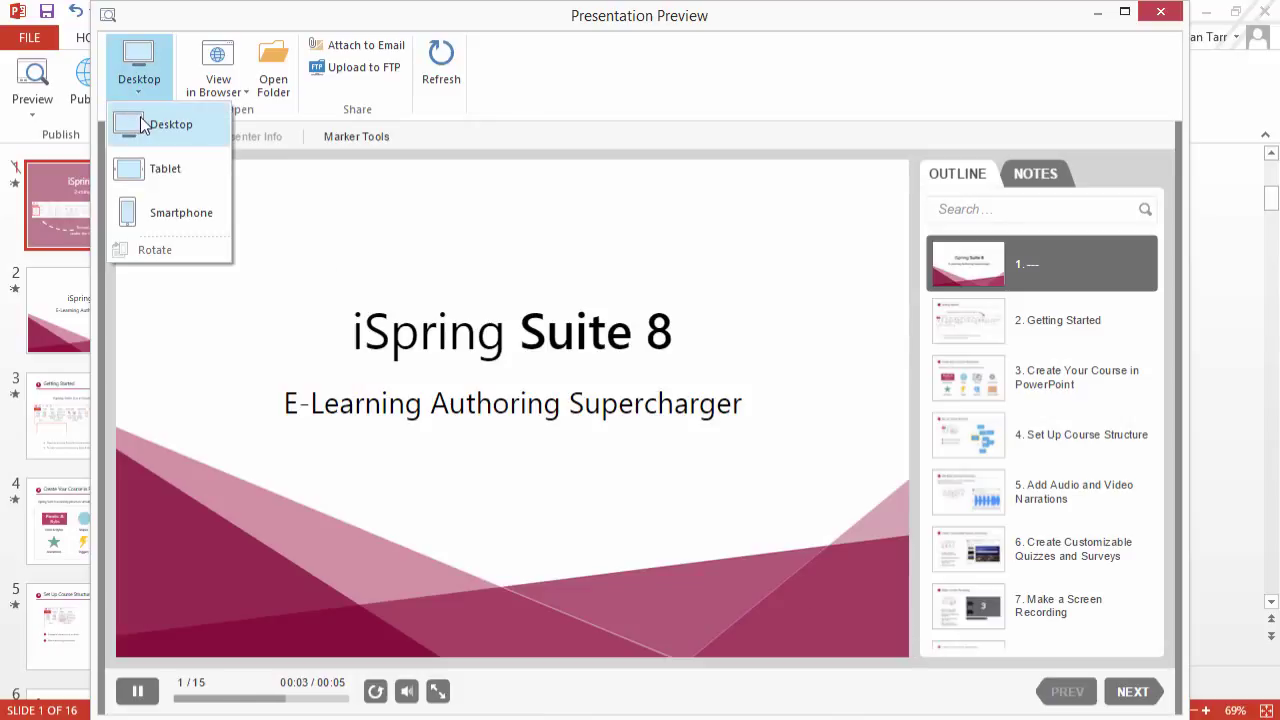
left_click(152, 168)
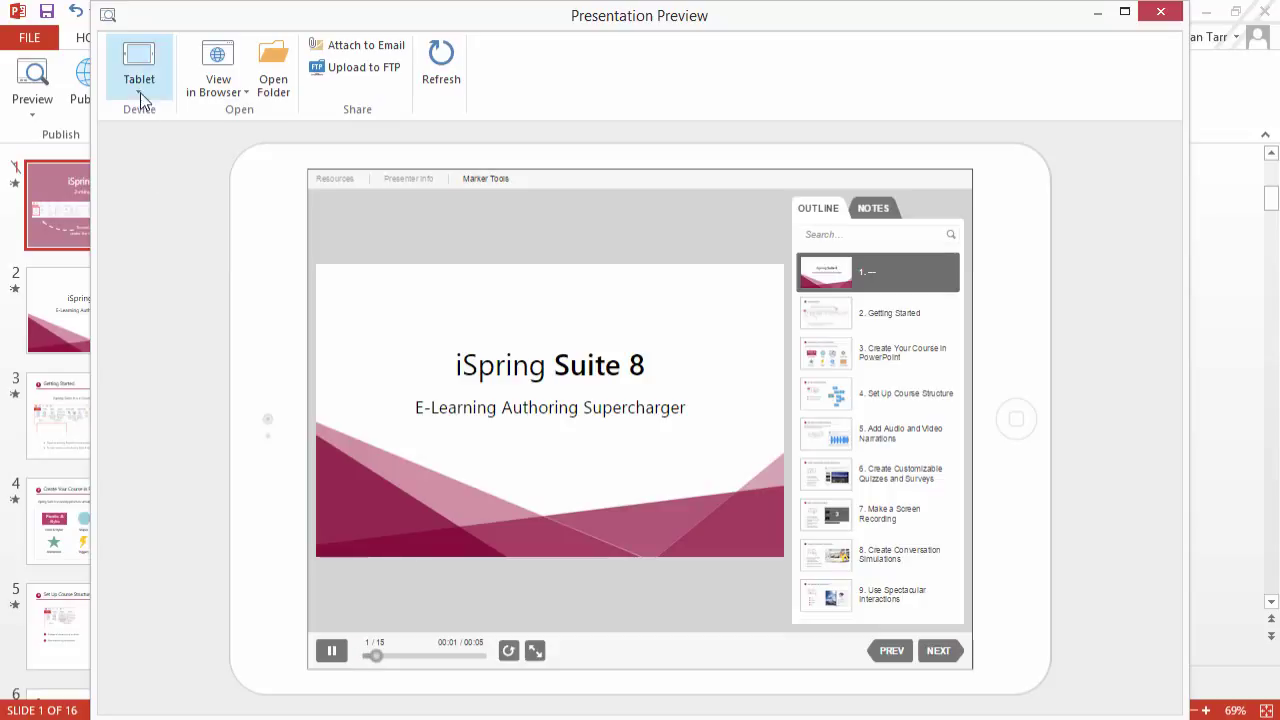
left_click(139, 90)
left_click(167, 215)
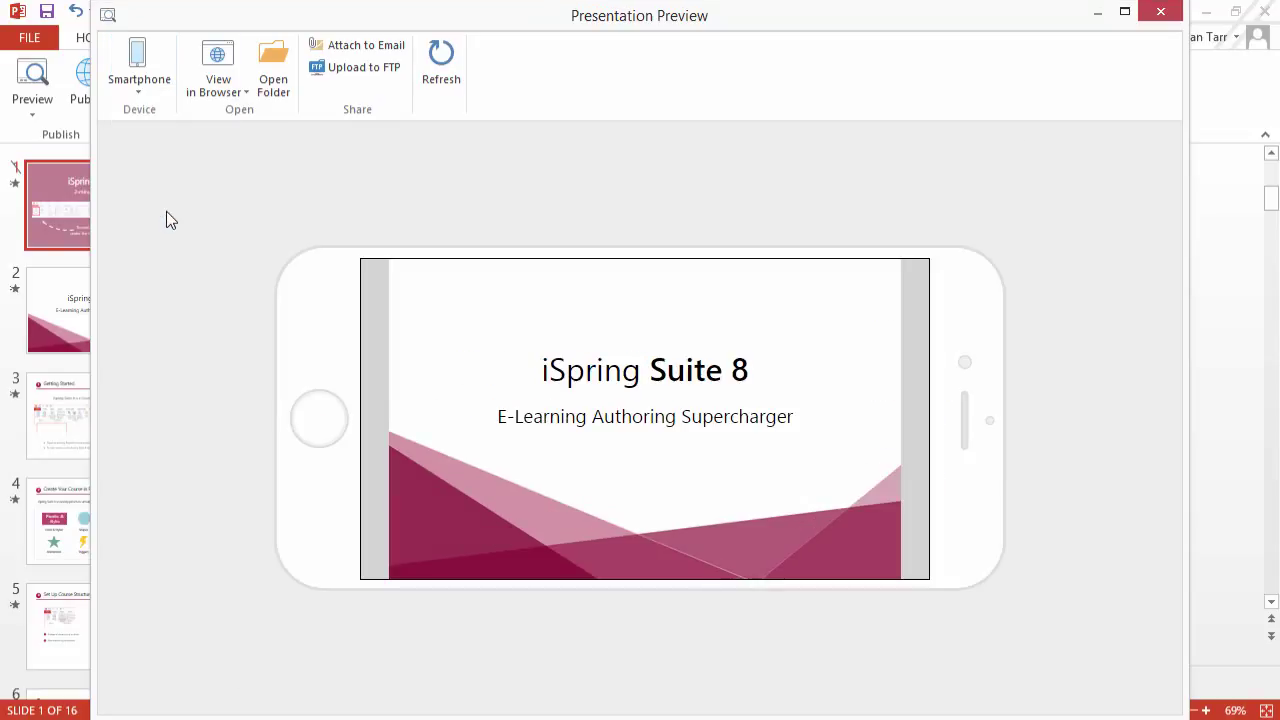